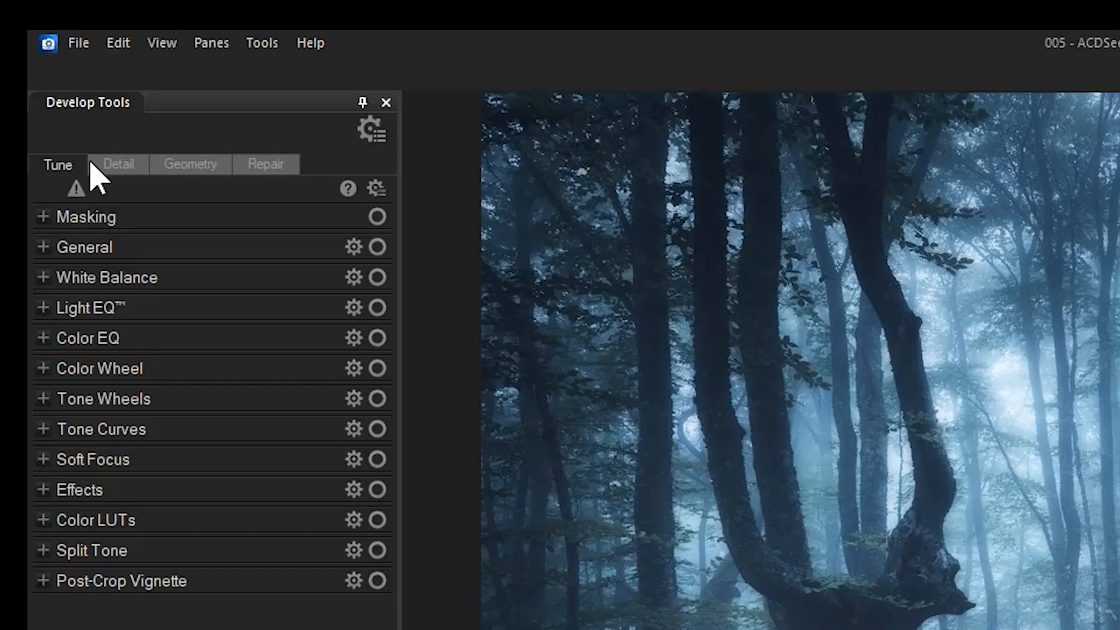
# Browse the Tune, Detail, Geometry and Repair tabs of the develop tools
pyautogui.click(46, 164)
pyautogui.click(111, 165)
pyautogui.click(190, 166)
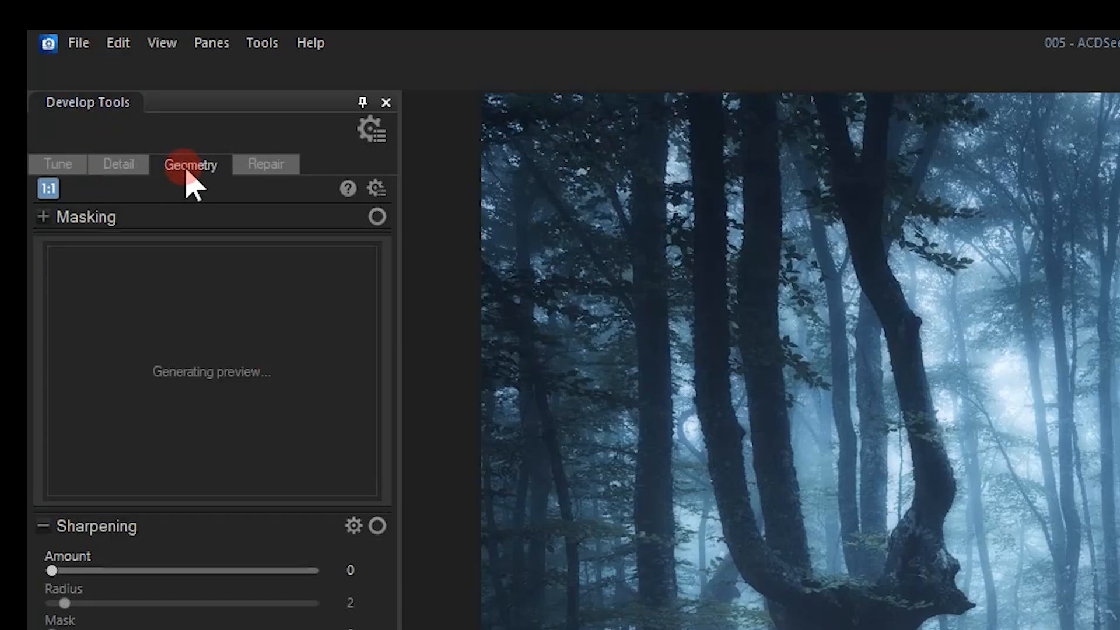
pyautogui.click(271, 169)
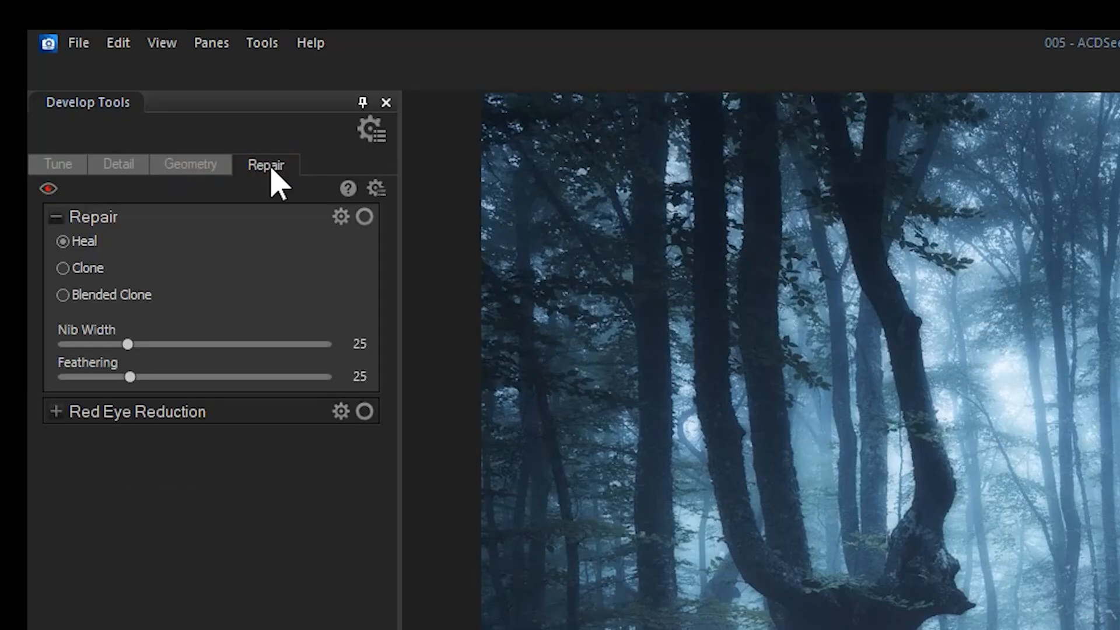
pyautogui.click(65, 165)
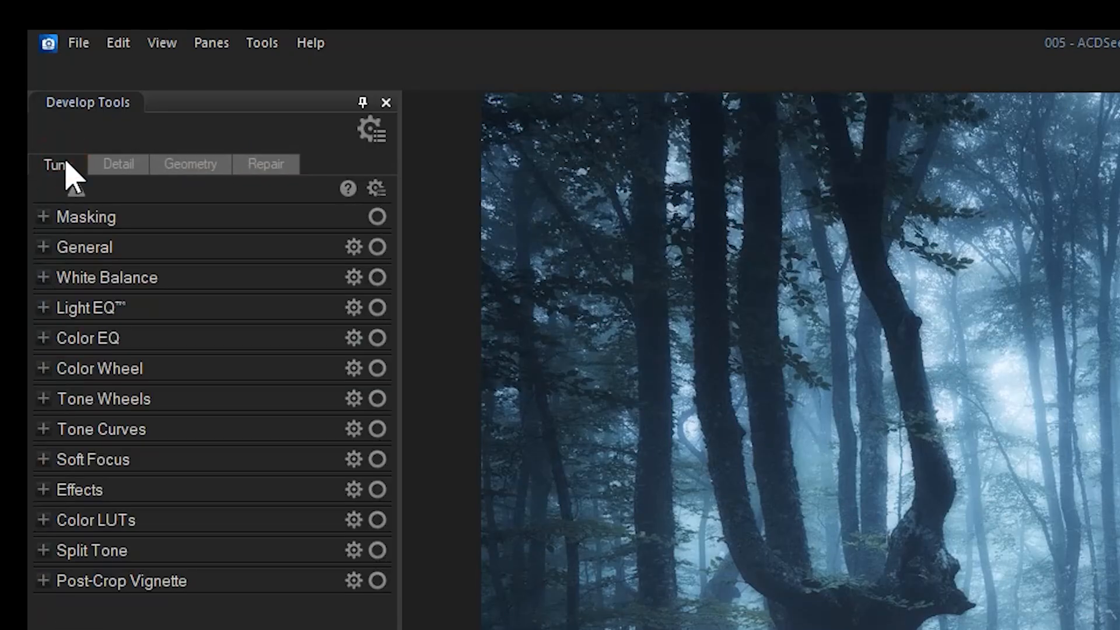
# Expand and collapse several Tune groups to examine how the panel's groups behave
pyautogui.rightClick(61, 172)
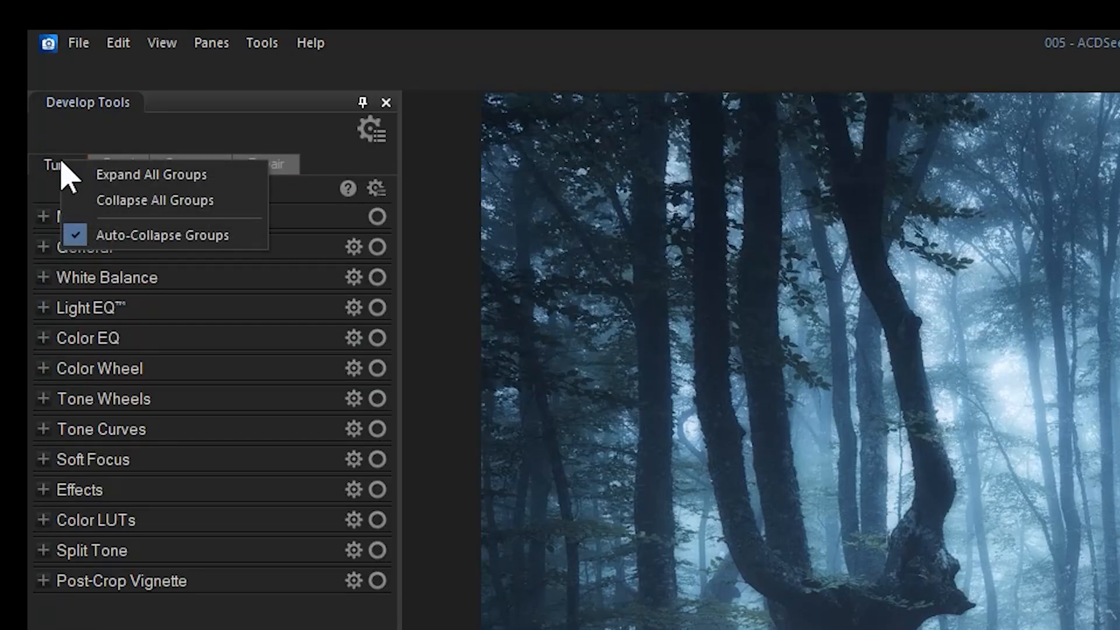
pyautogui.click(78, 127)
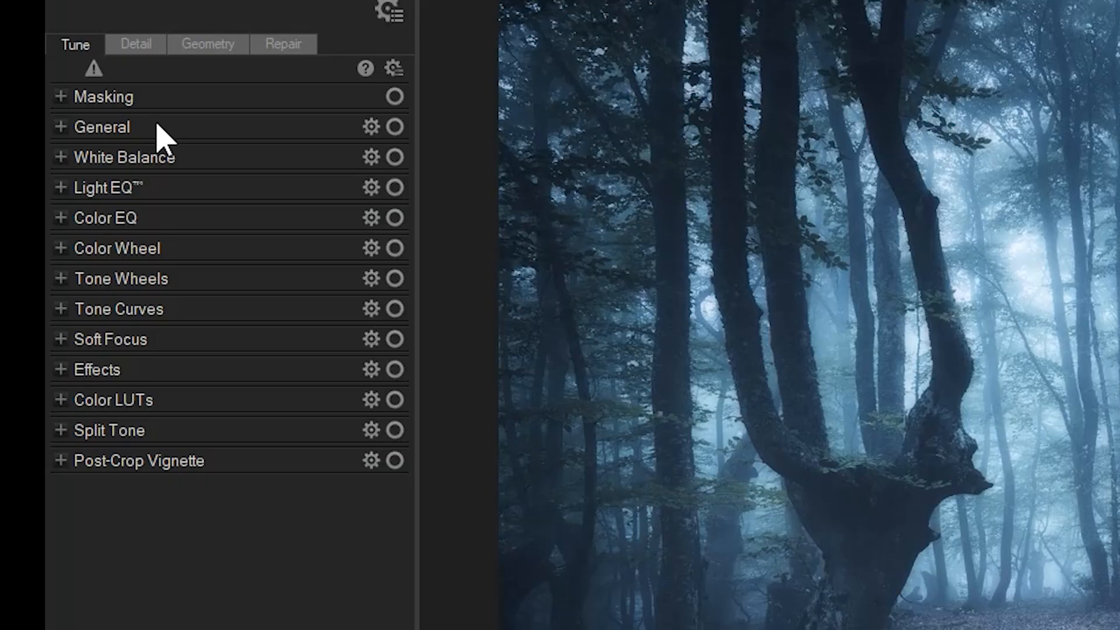
pyautogui.click(196, 126)
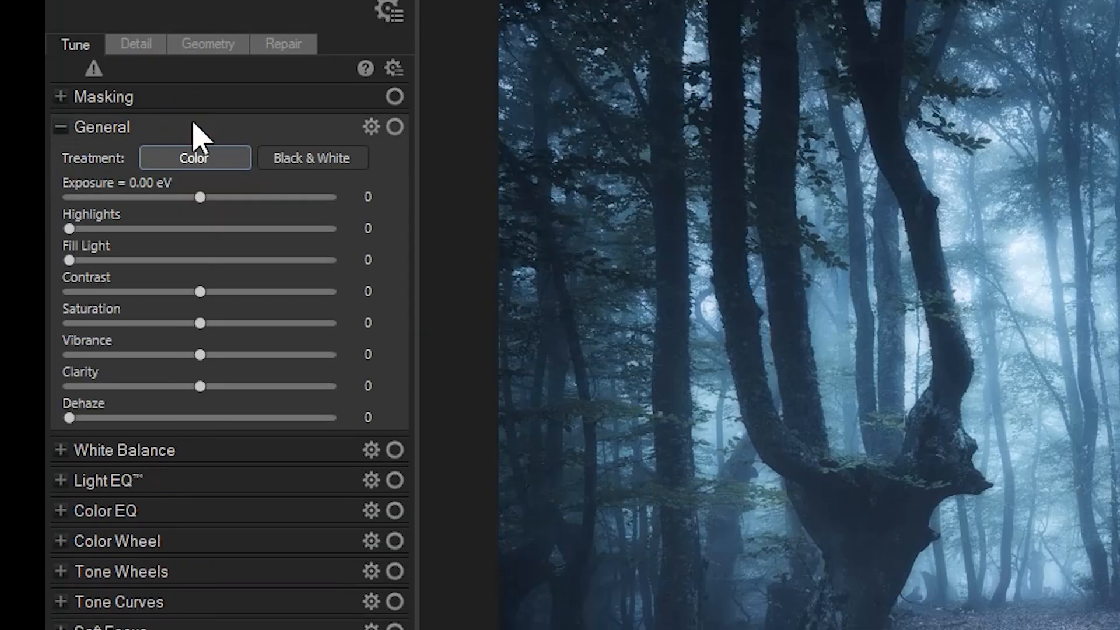
pyautogui.click(127, 129)
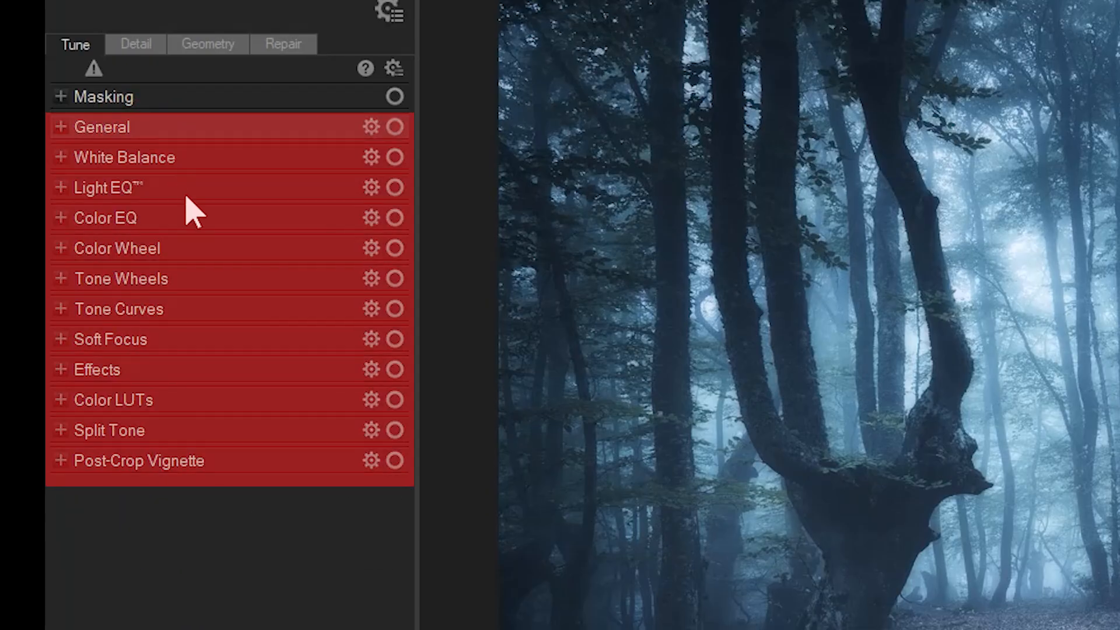
pyautogui.click(181, 461)
pyautogui.click(186, 461)
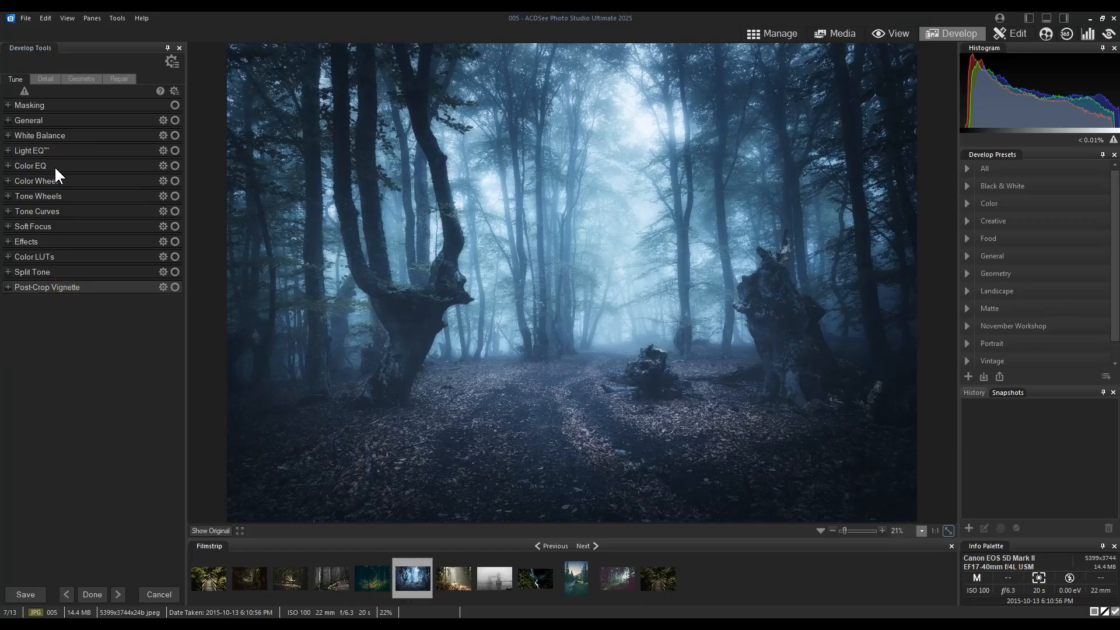
pyautogui.click(54, 165)
pyautogui.click(54, 163)
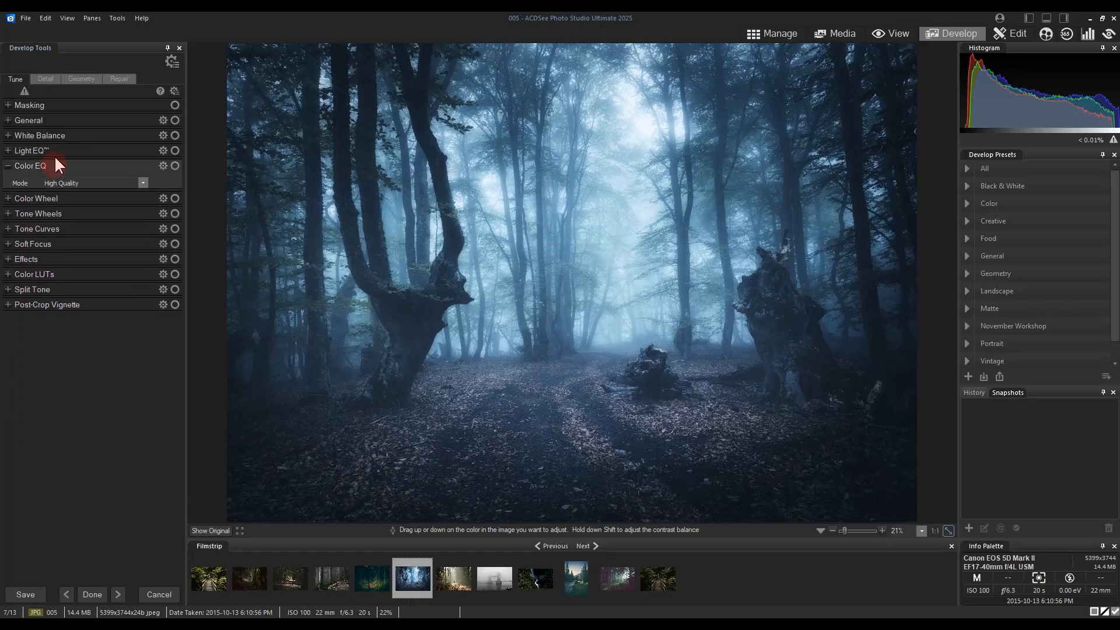
pyautogui.click(56, 152)
pyautogui.click(59, 148)
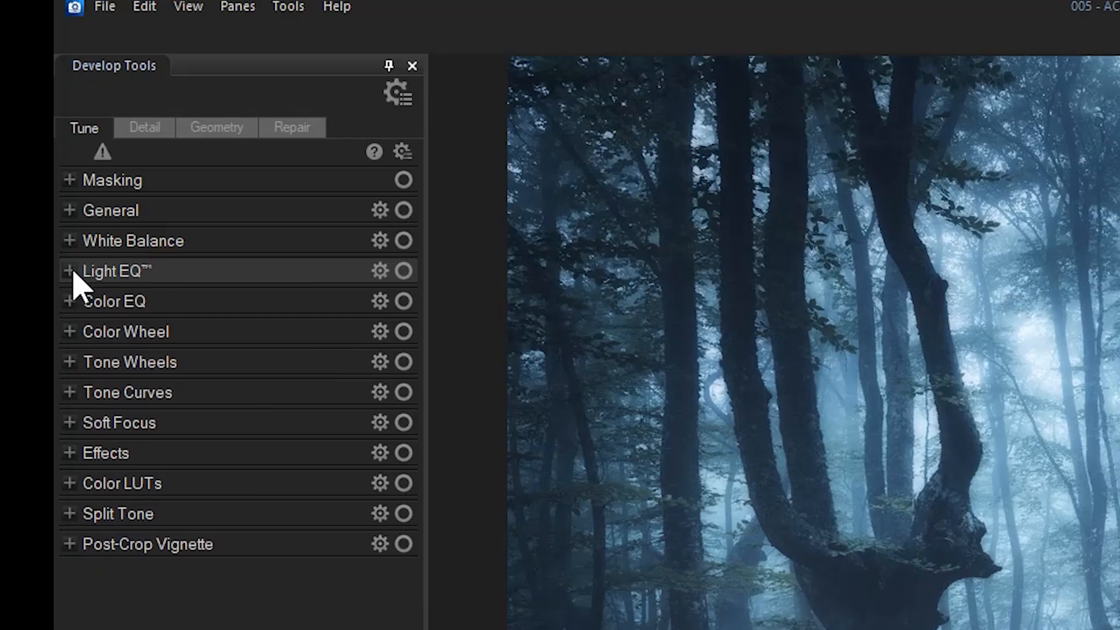
# Open Light EQ and lower its Midtones to -25
pyautogui.click(8, 150)
pyautogui.moveTo(204, 380); pyautogui.dragTo(174, 379)
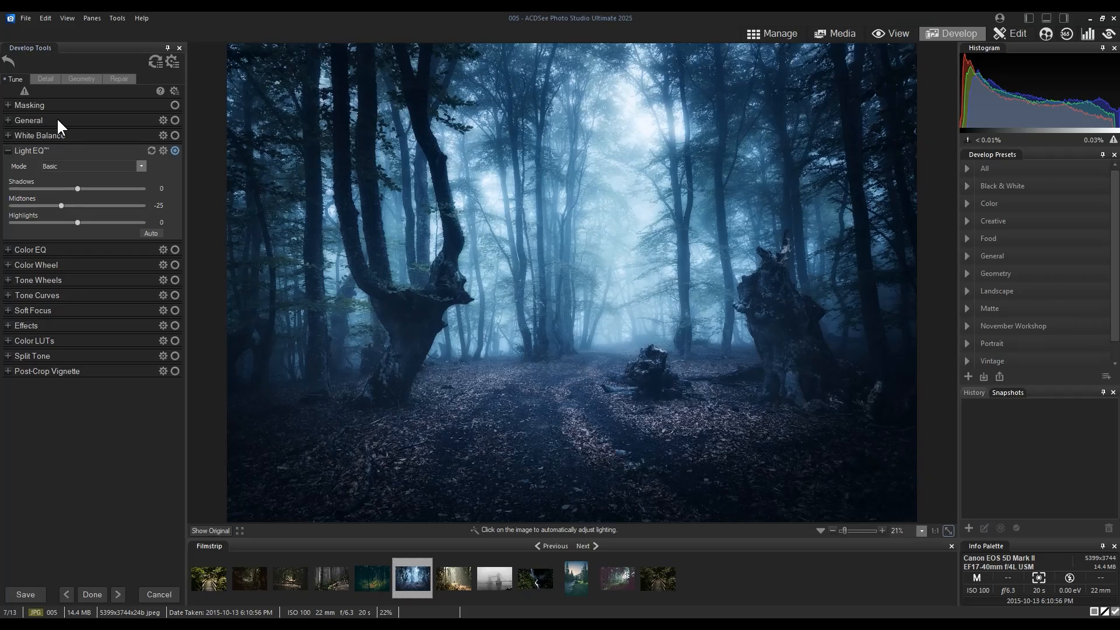
# Create a Color range mask and set its hue range on the color wheel to the cyan-blue tones
pyautogui.click(6, 105)
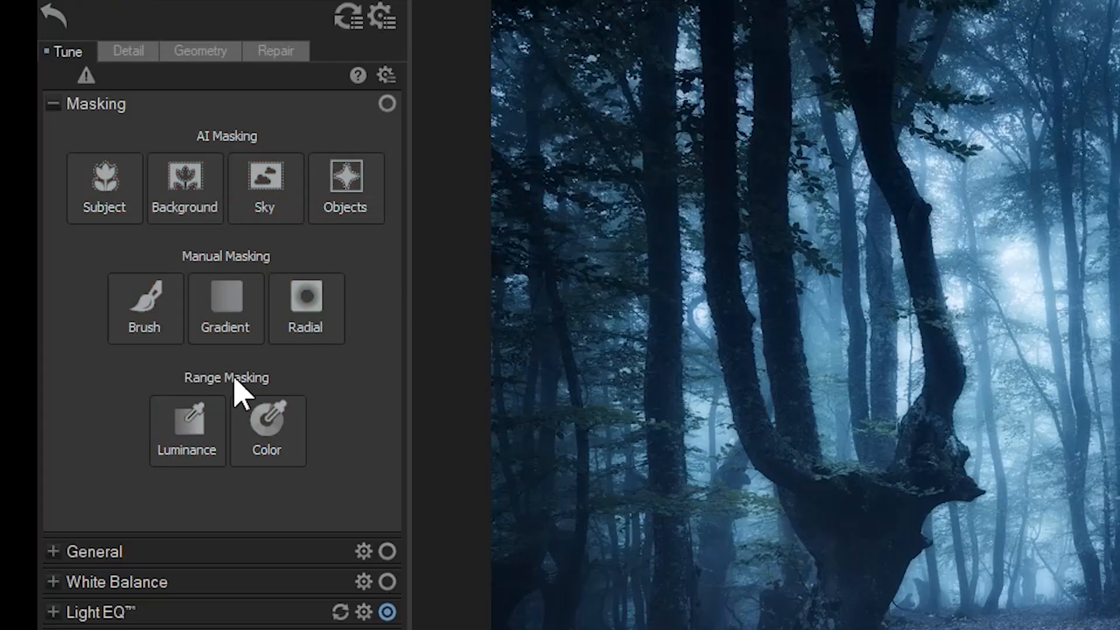
pyautogui.click(266, 432)
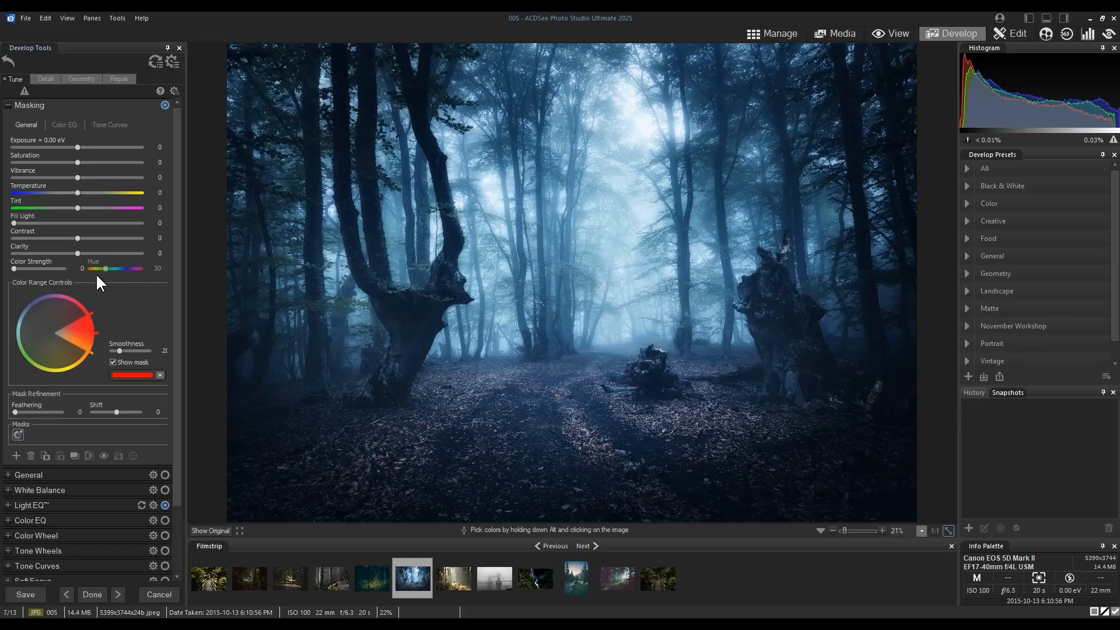
pyautogui.moveTo(84, 334); pyautogui.dragTo(15, 312)
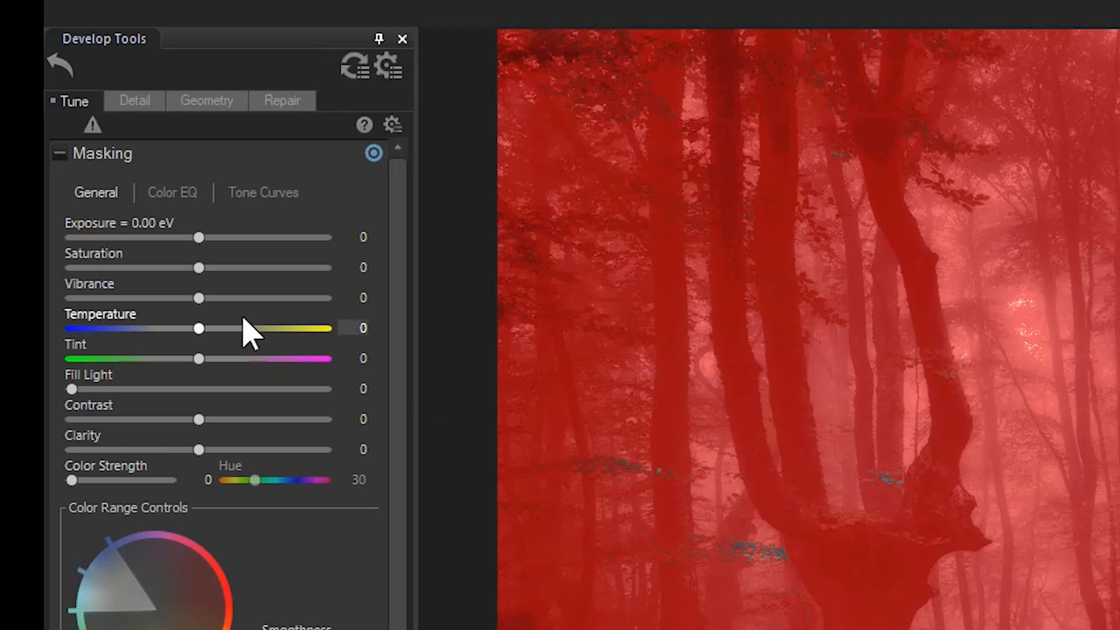
# Lower the color mask's Temperature and raise its Clarity to 100
pyautogui.moveTo(199, 329); pyautogui.dragTo(166, 359)
pyautogui.moveTo(199, 450); pyautogui.dragTo(407, 452)
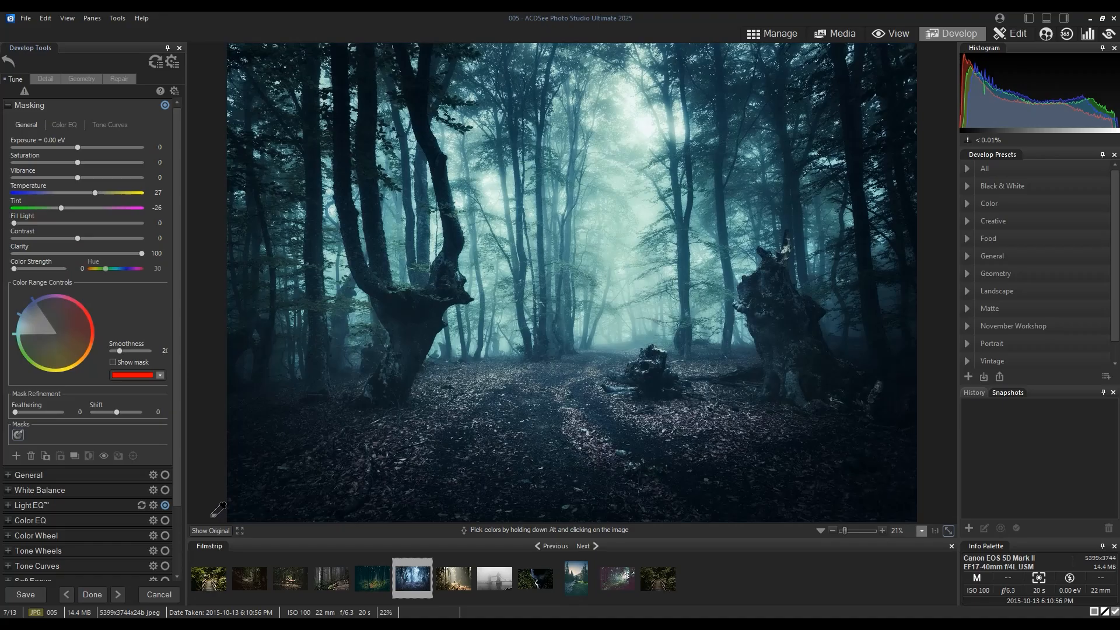
pyautogui.click(209, 530)
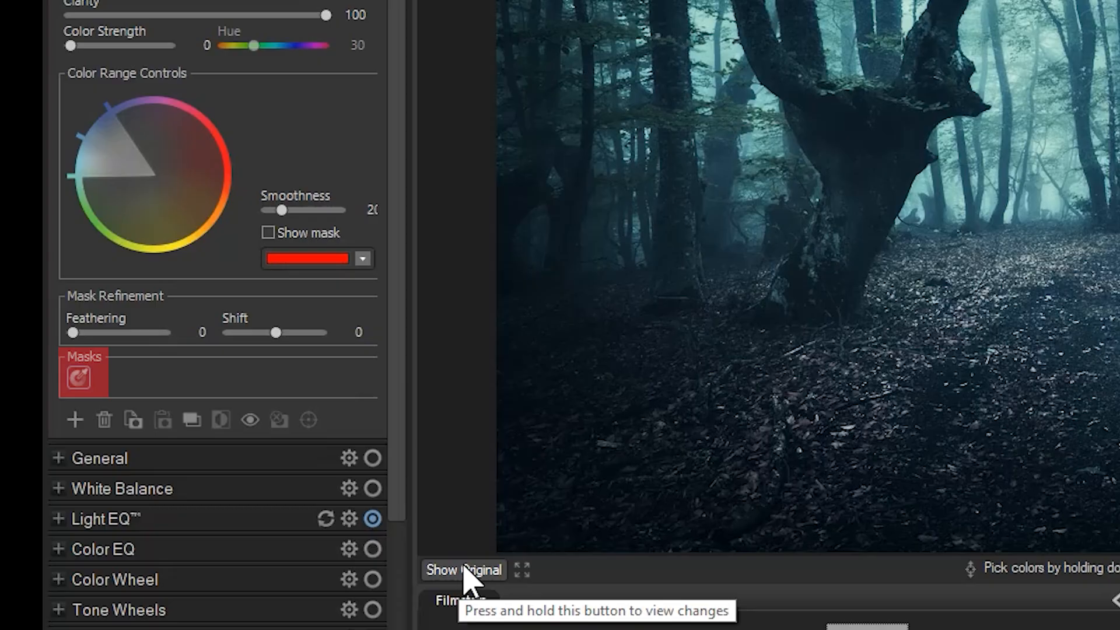
# Add a Linear Gradient mask and move the gradient lower on the image
pyautogui.moveTo(80, 375)
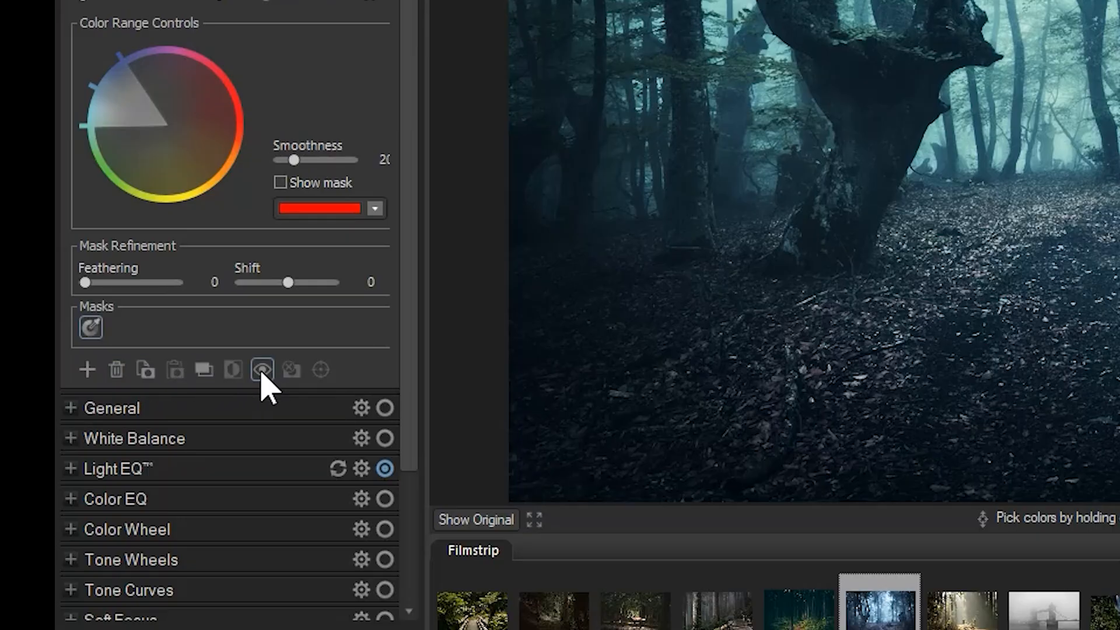
pyautogui.click(86, 370)
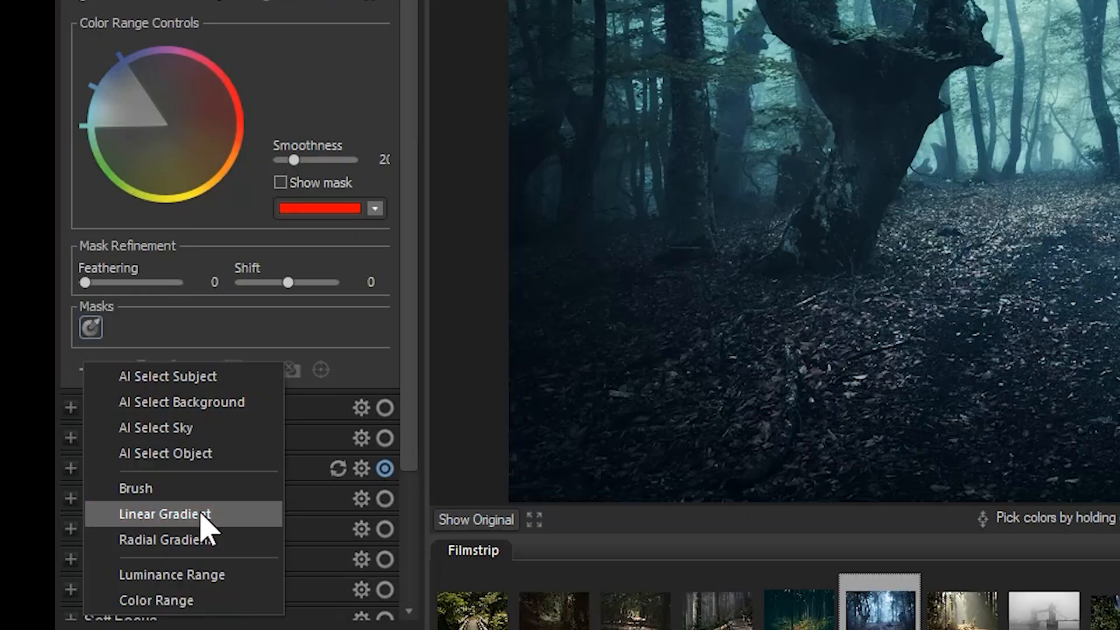
pyautogui.click(201, 521)
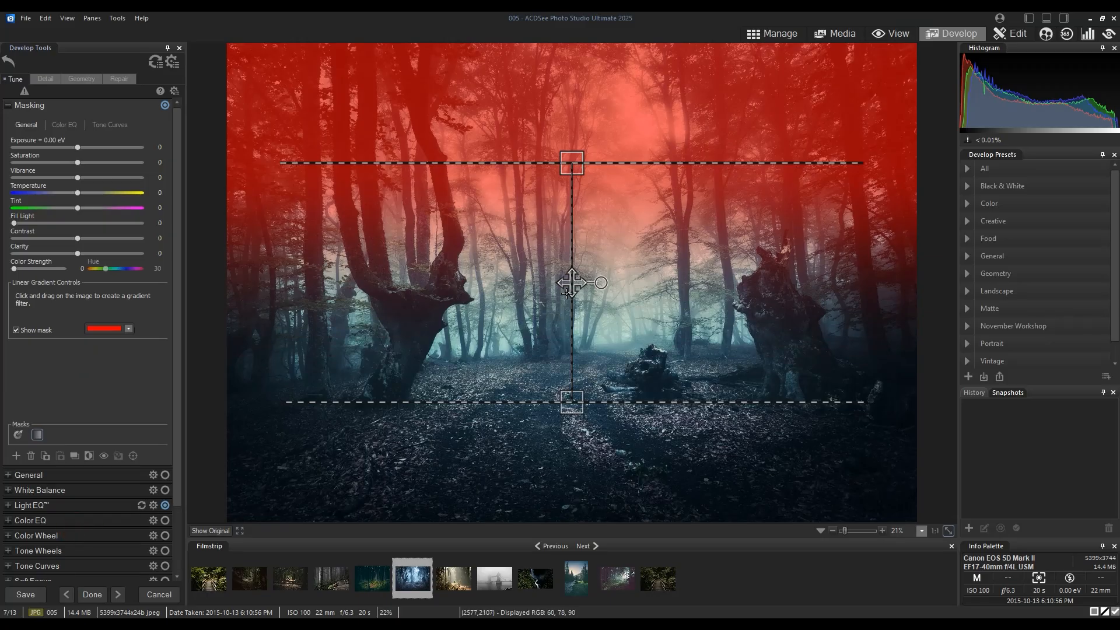
pyautogui.moveTo(567, 293); pyautogui.dragTo(563, 397)
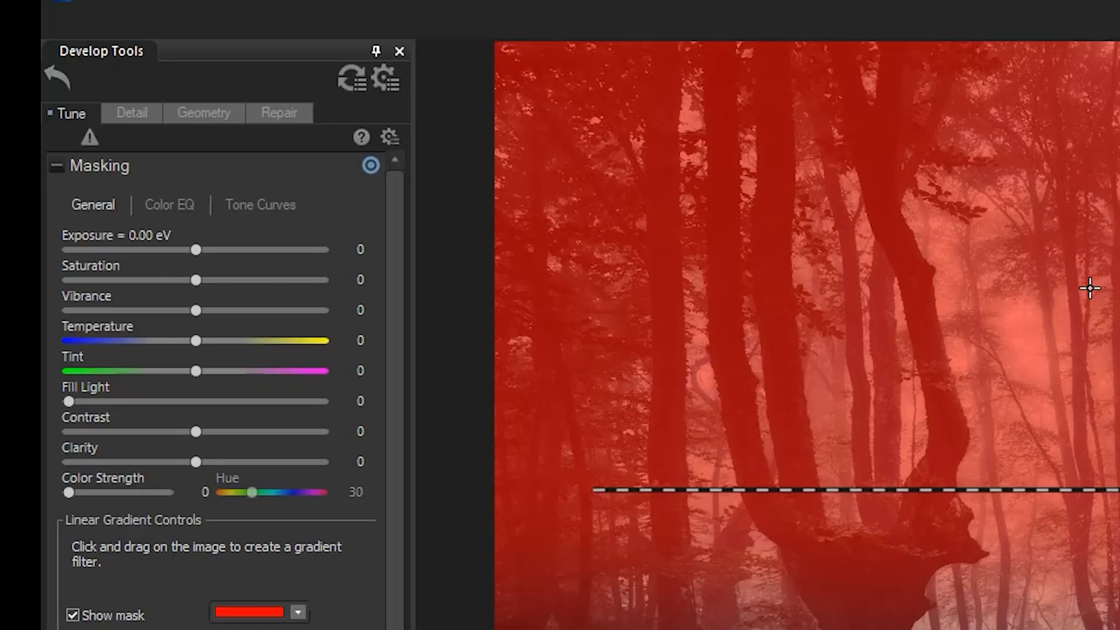
# In the gradient mask's Color EQ saturation mode, lower the Green and Cyan sliders
pyautogui.click(170, 210)
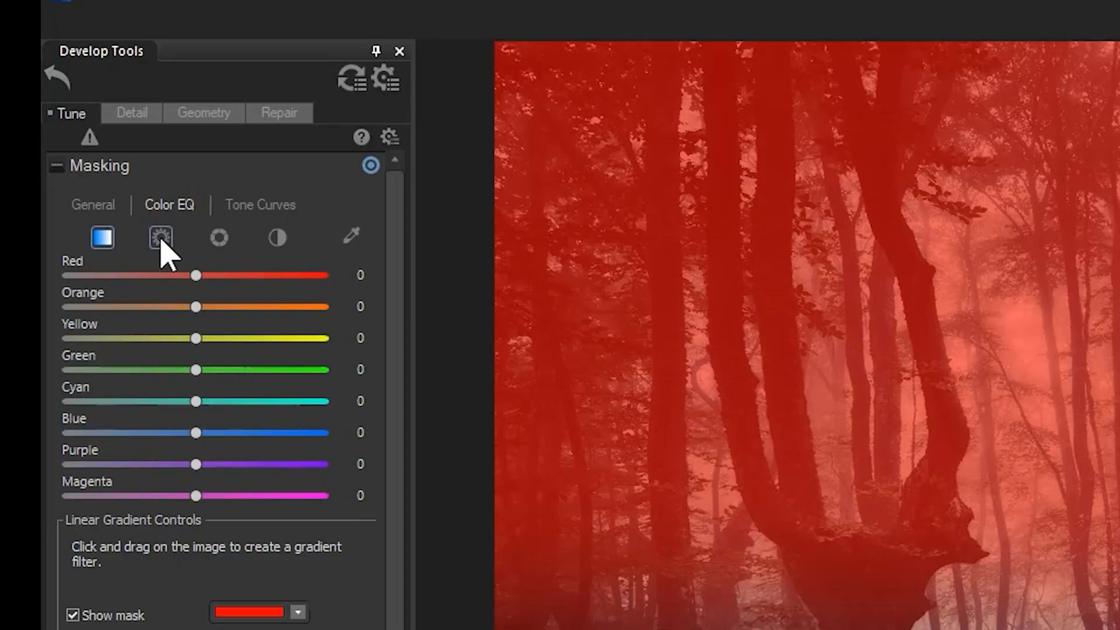
pyautogui.click(162, 241)
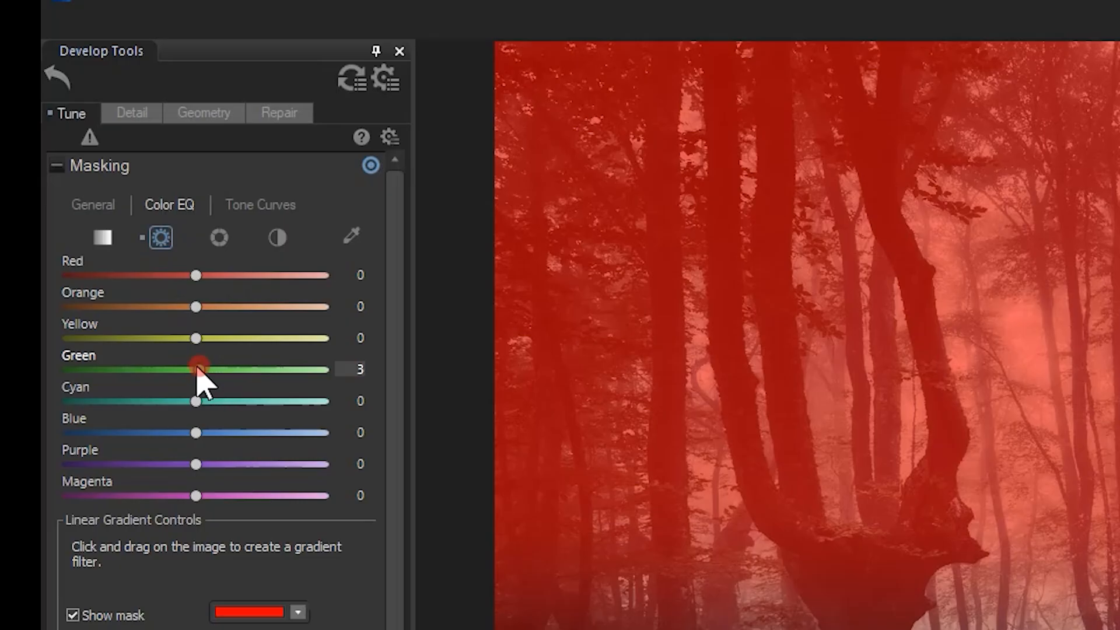
pyautogui.moveTo(197, 369); pyautogui.dragTo(153, 370)
pyautogui.moveTo(196, 403); pyautogui.dragTo(137, 402)
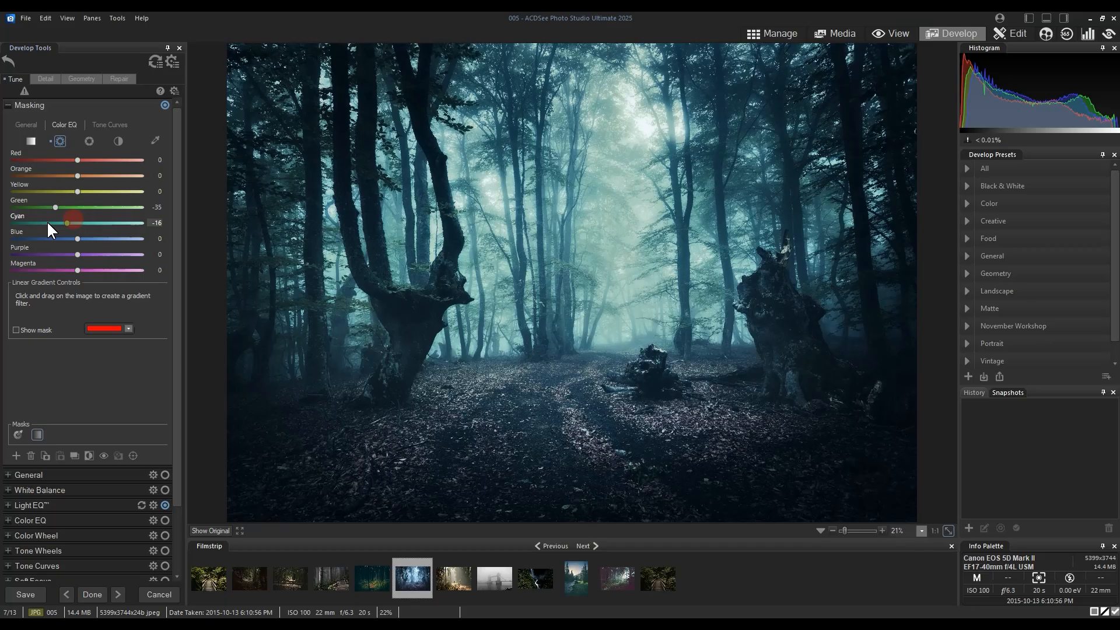
pyautogui.moveTo(48, 223)
pyautogui.mouseDown()
pyautogui.moveTo(24, 208)
pyautogui.moveTo(36, 206)
pyautogui.mouseUp()
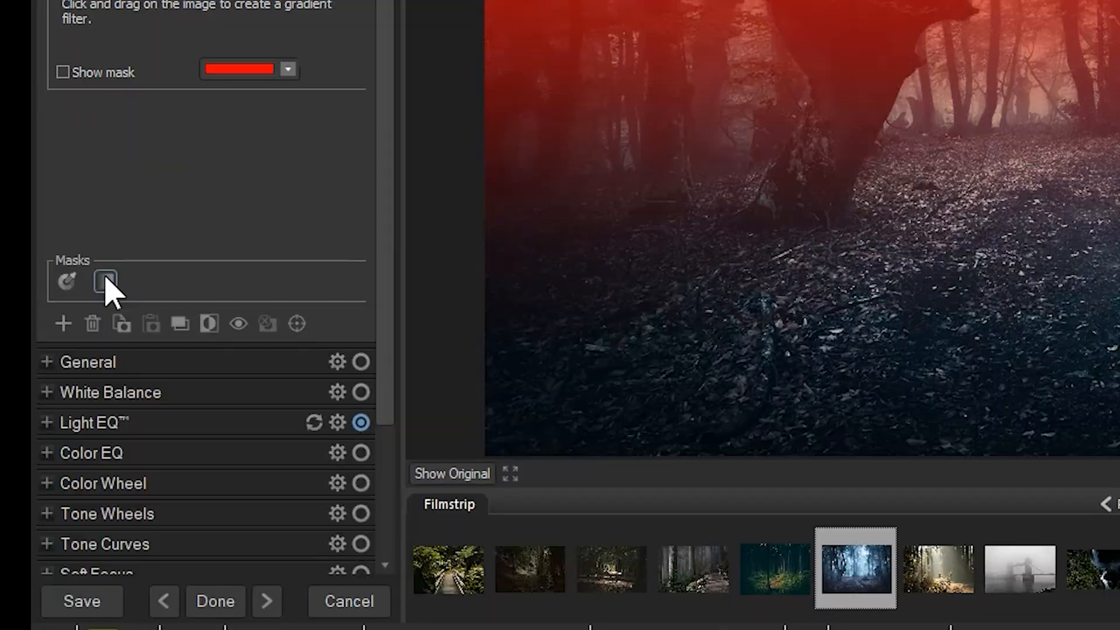
# Switch between the color range mask and the gradient mask to review each
pyautogui.click(18, 434)
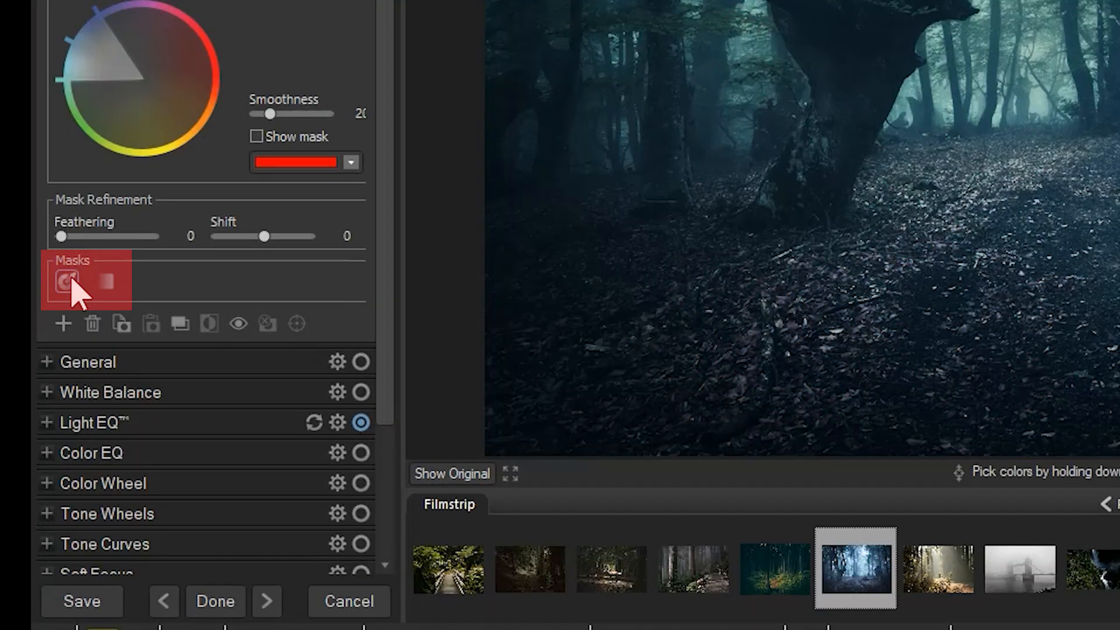
pyautogui.click(107, 281)
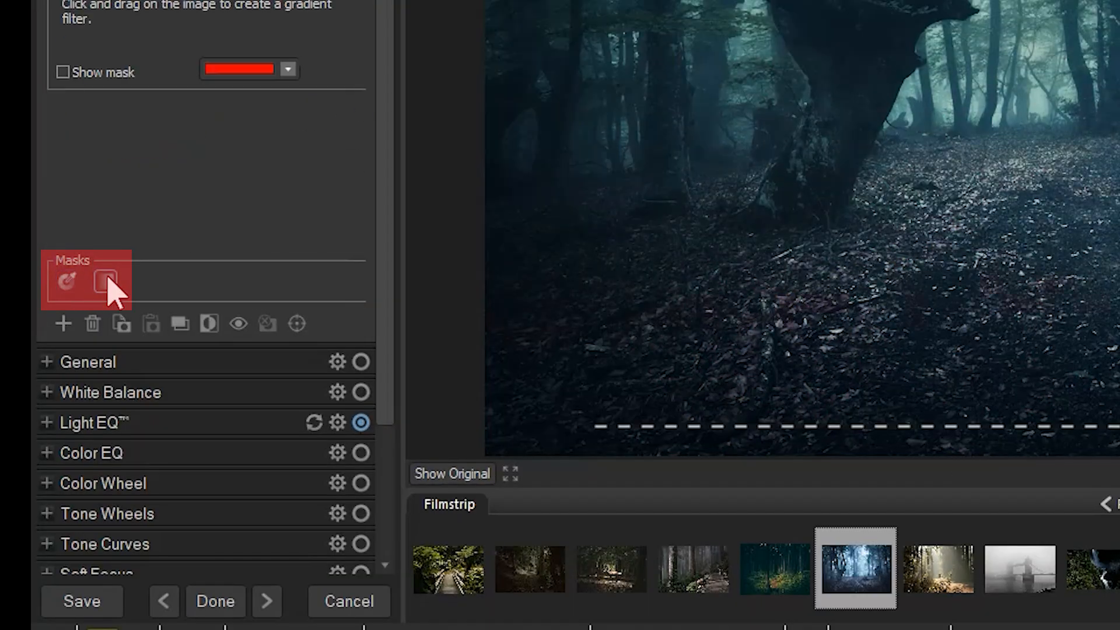
pyautogui.click(67, 282)
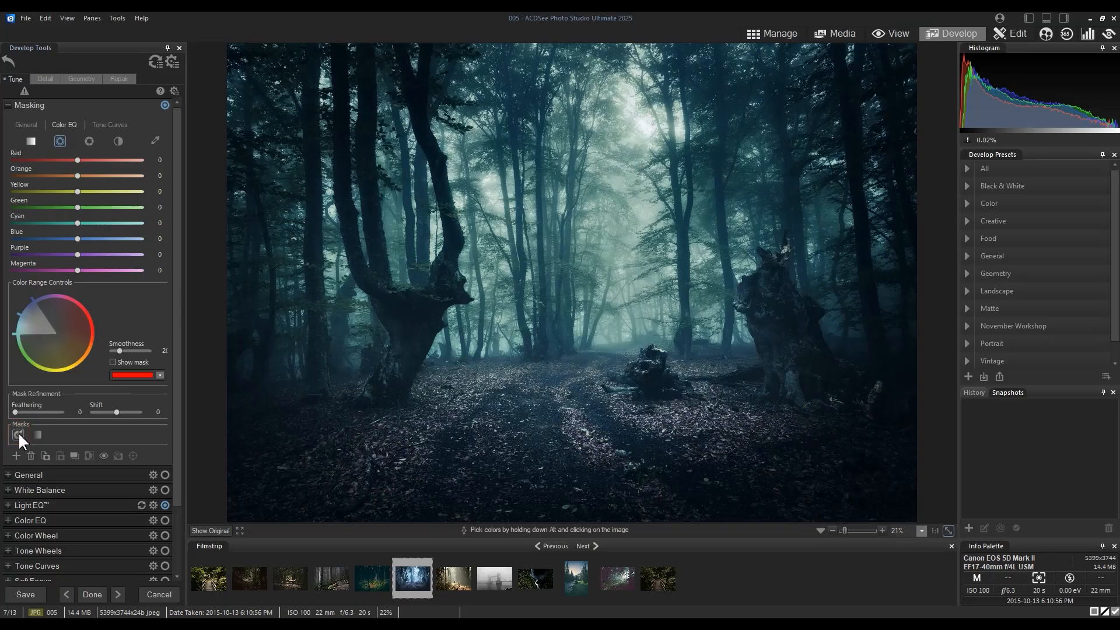
pyautogui.click(37, 435)
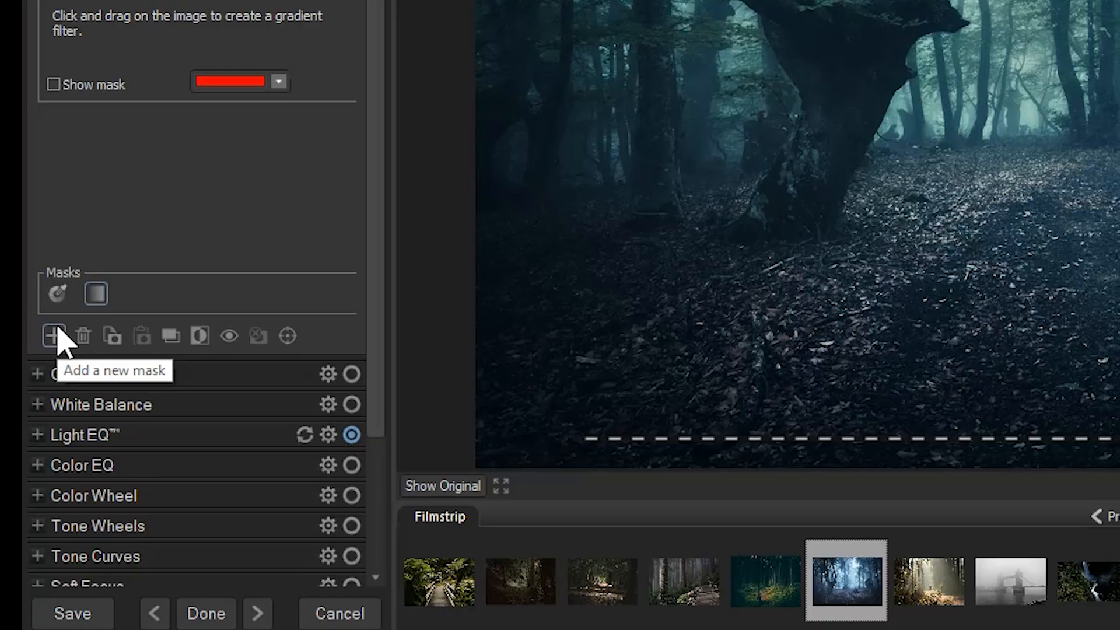
# Add a Brush mask, enlarge the nib to 69, and paint over the forest above the path
pyautogui.click(57, 336)
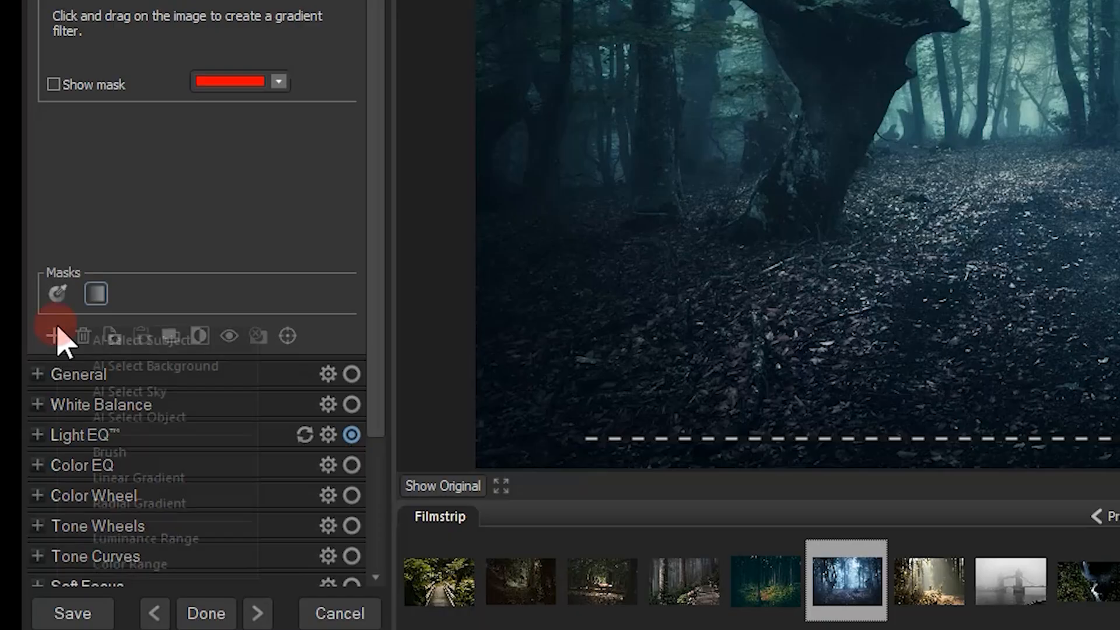
pyautogui.click(127, 447)
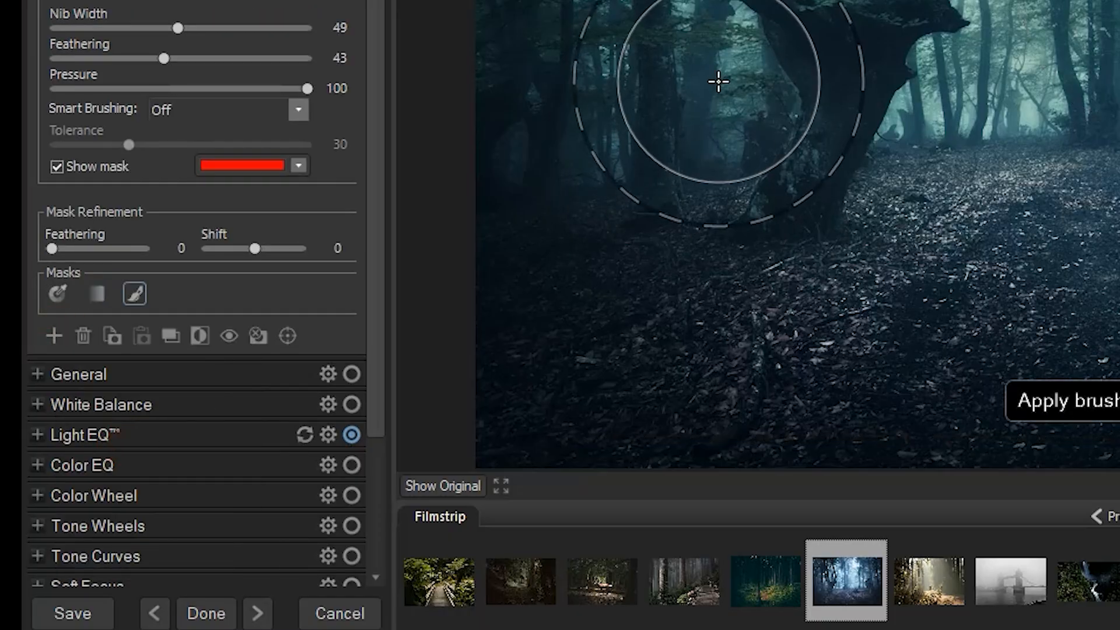
pyautogui.scroll(2, 733, 12)
pyautogui.scroll(8, 733, 12)
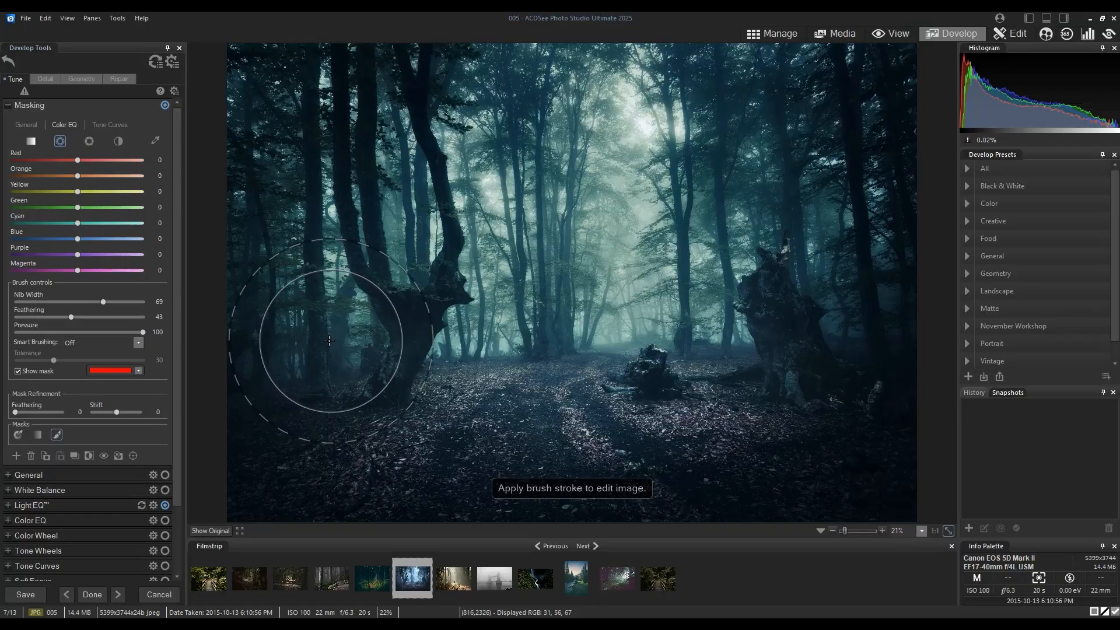
pyautogui.moveTo(669, 112); pyautogui.dragTo(758, 81)
pyautogui.moveTo(368, 328)
pyautogui.mouseDown()
pyautogui.moveTo(432, 283)
pyautogui.moveTo(369, 193)
pyautogui.moveTo(320, 159)
pyautogui.moveTo(425, 91)
pyautogui.moveTo(694, 63)
pyautogui.moveTo(922, 82)
pyautogui.moveTo(880, 233)
pyautogui.moveTo(826, 340)
pyautogui.moveTo(476, 312)
pyautogui.moveTo(780, 255)
pyautogui.moveTo(735, 202)
pyautogui.moveTo(581, 175)
pyautogui.moveTo(267, 219)
pyautogui.moveTo(269, 350)
pyautogui.moveTo(386, 205)
pyautogui.mouseUp()
# Raise the brush mask's Saturation to 23
pyautogui.click(23, 123)
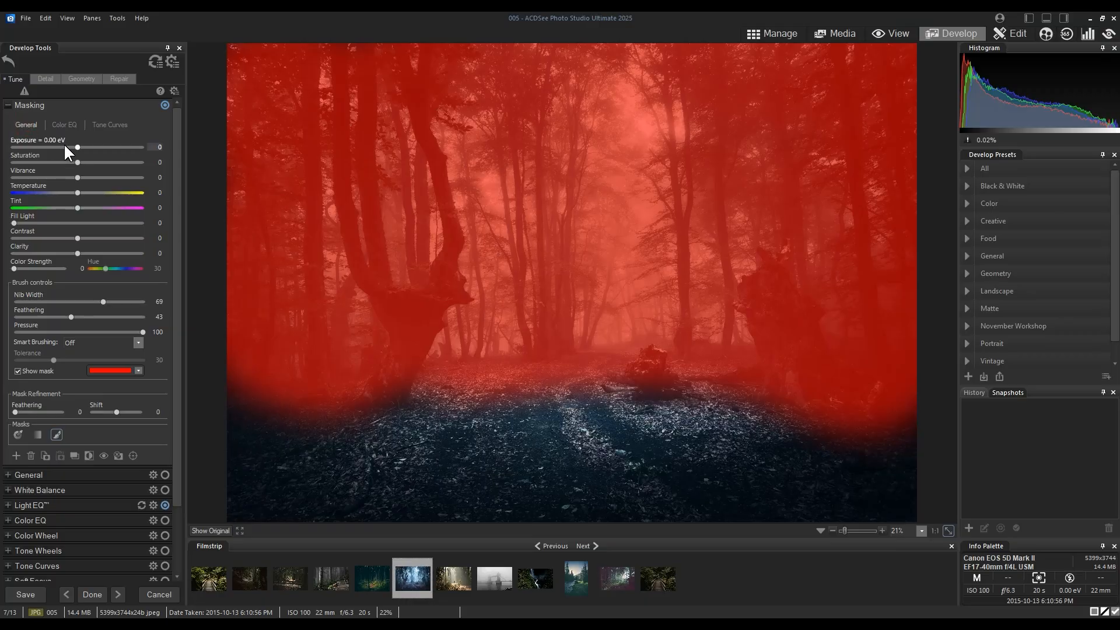
pyautogui.moveTo(91, 162); pyautogui.dragTo(92, 161)
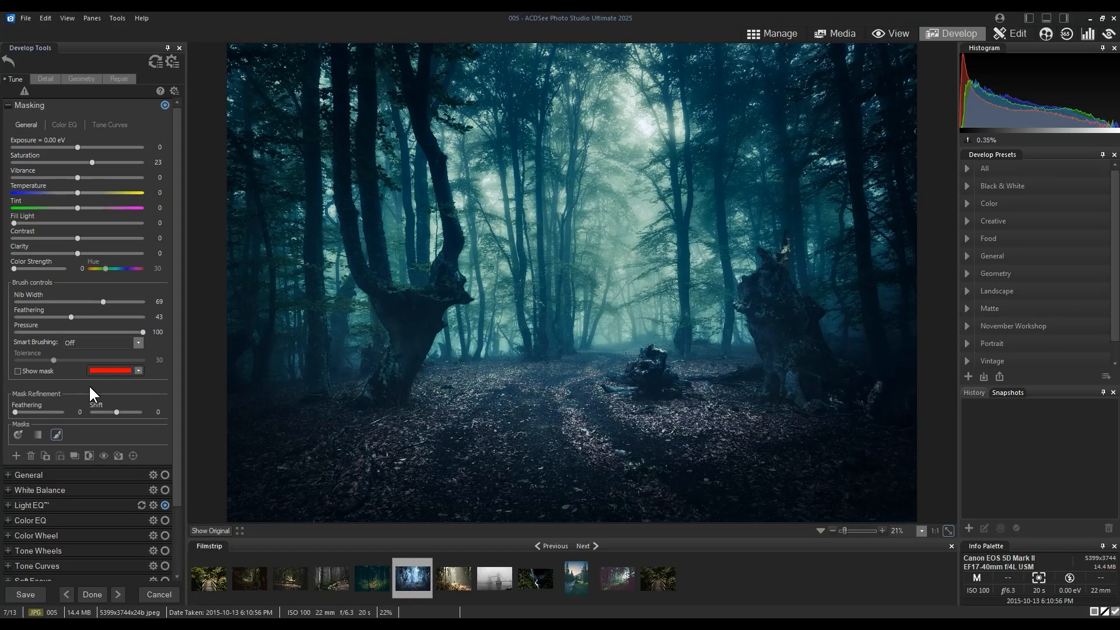